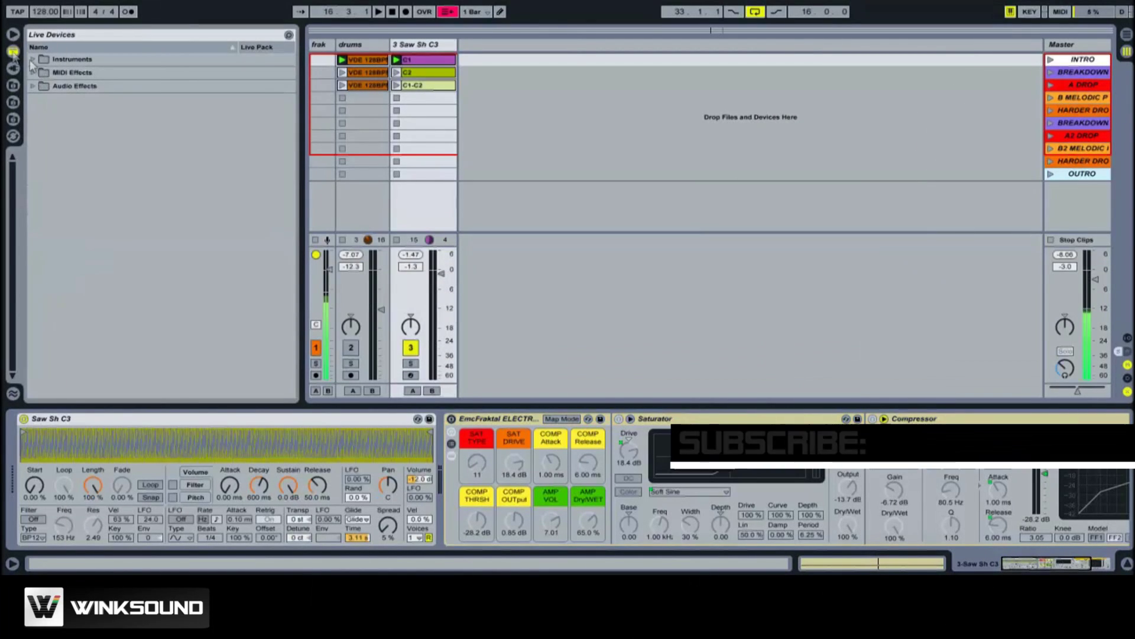
# Replace track 3's saw preset with an empty Simpler from Live Devices > Instruments.
pyautogui.click(33, 58)
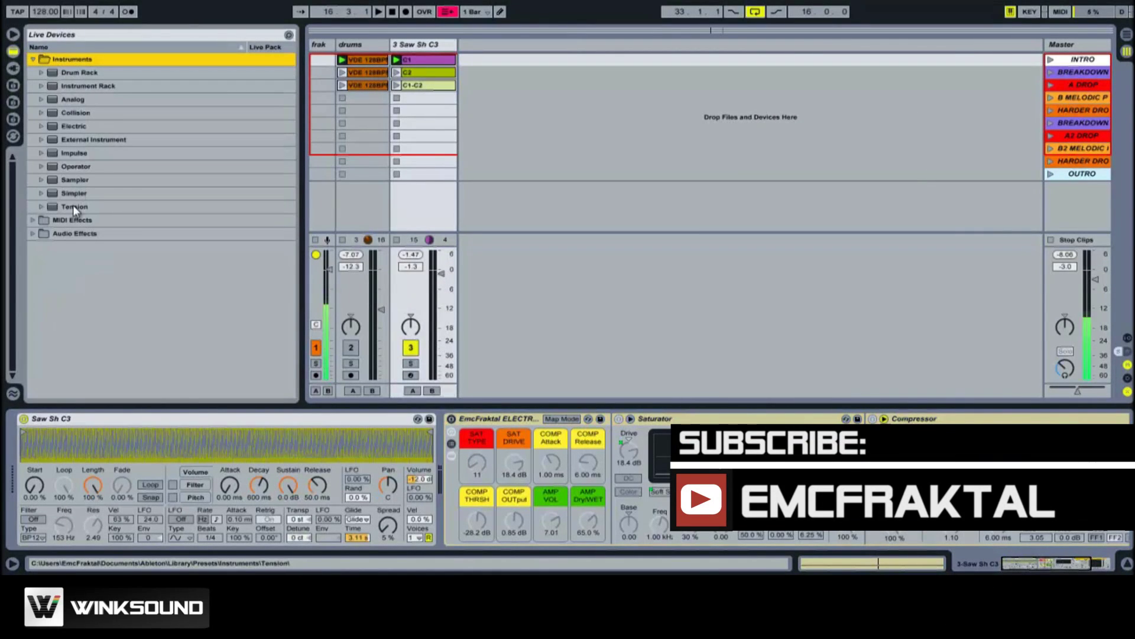
pyautogui.moveTo(70, 193); pyautogui.dragTo(93, 420)
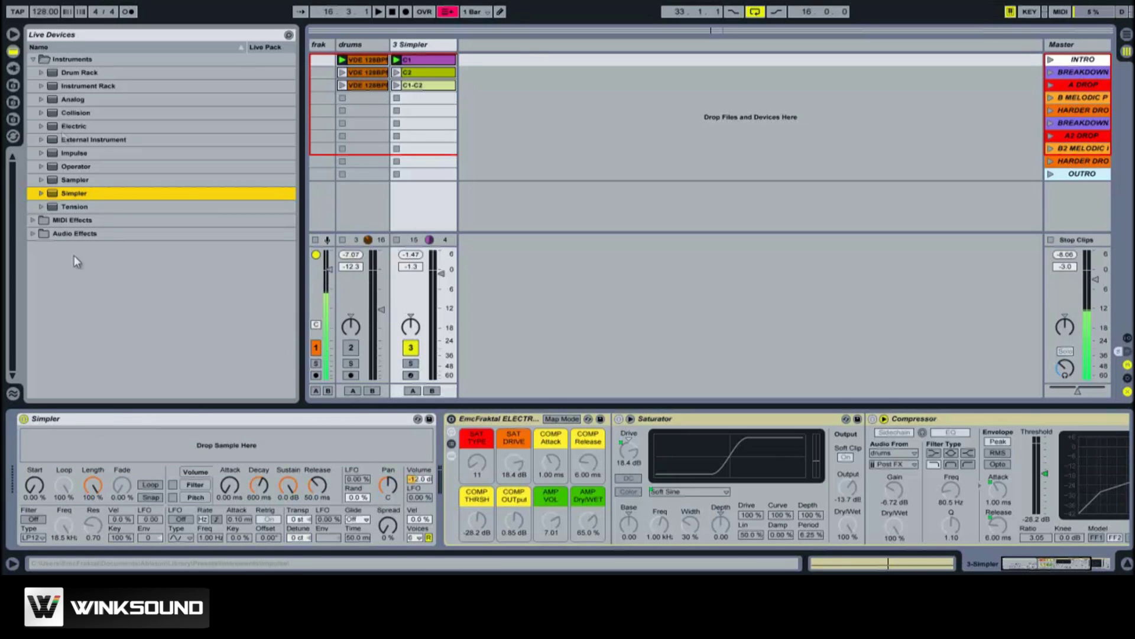
pyautogui.click(14, 85)
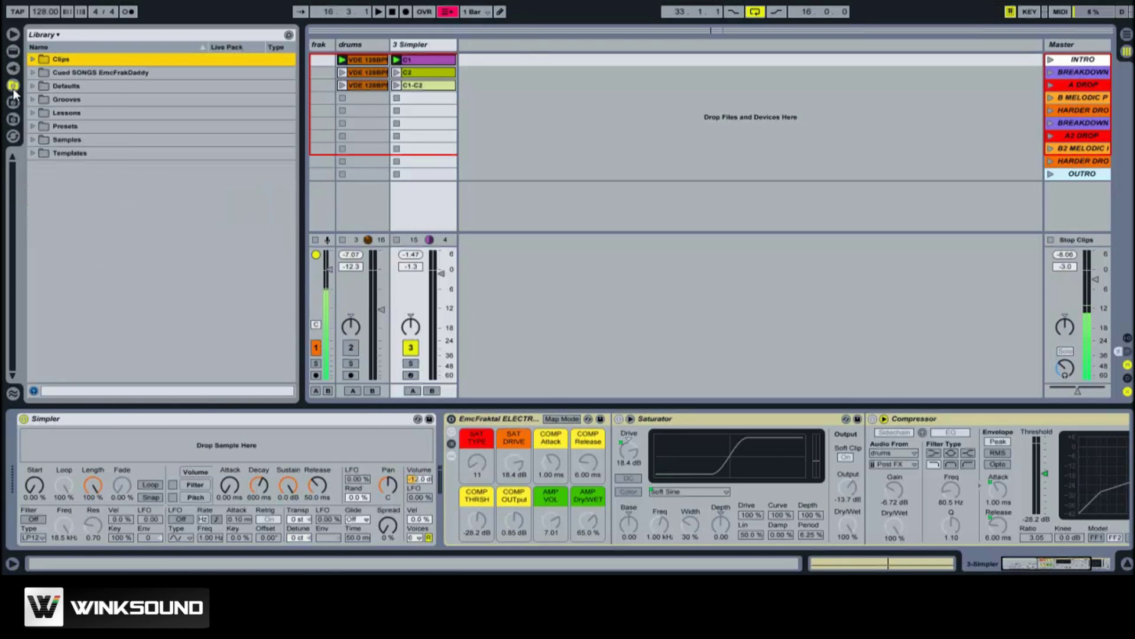
# Browse the library to Samples > Waveforms > Components > Spectral > Saw SH.
pyautogui.click(31, 140)
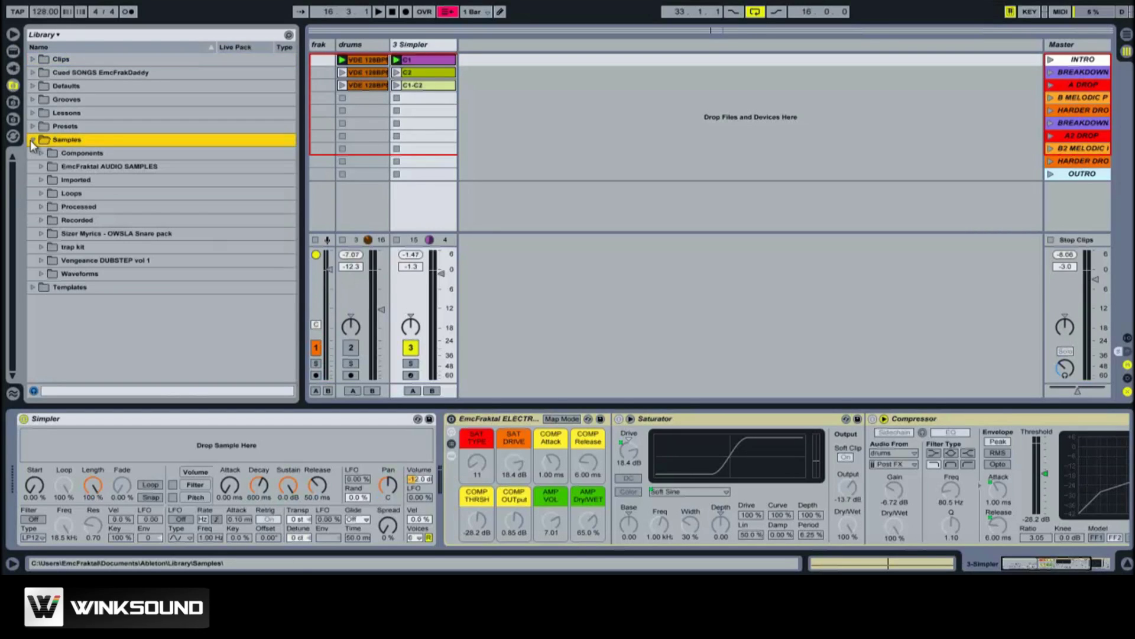
pyautogui.click(39, 271)
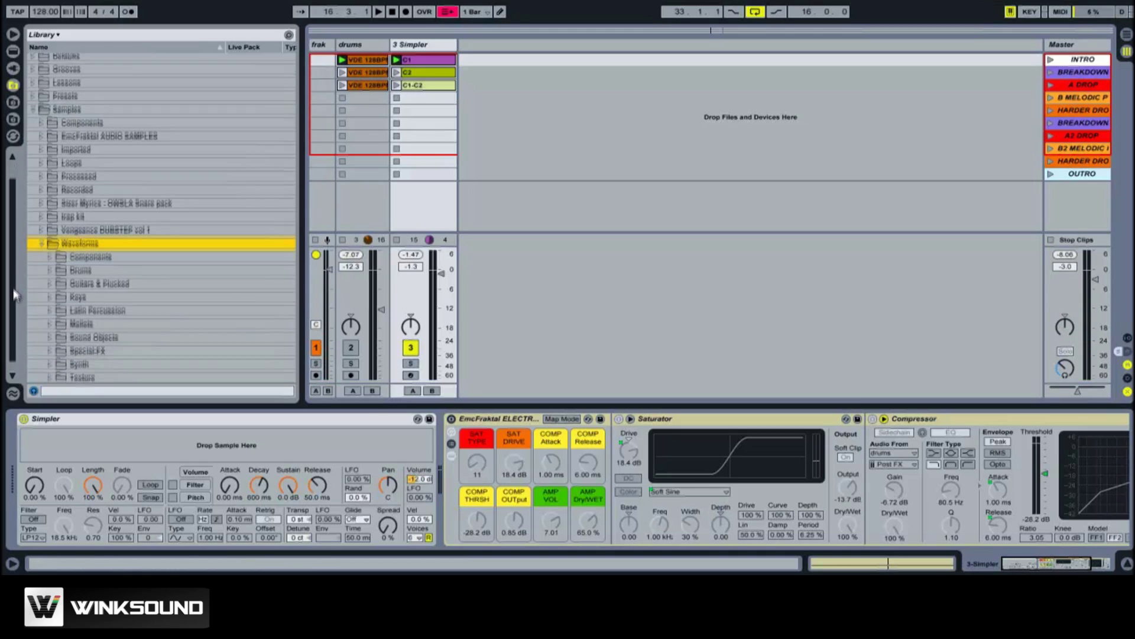
pyautogui.click(53, 237)
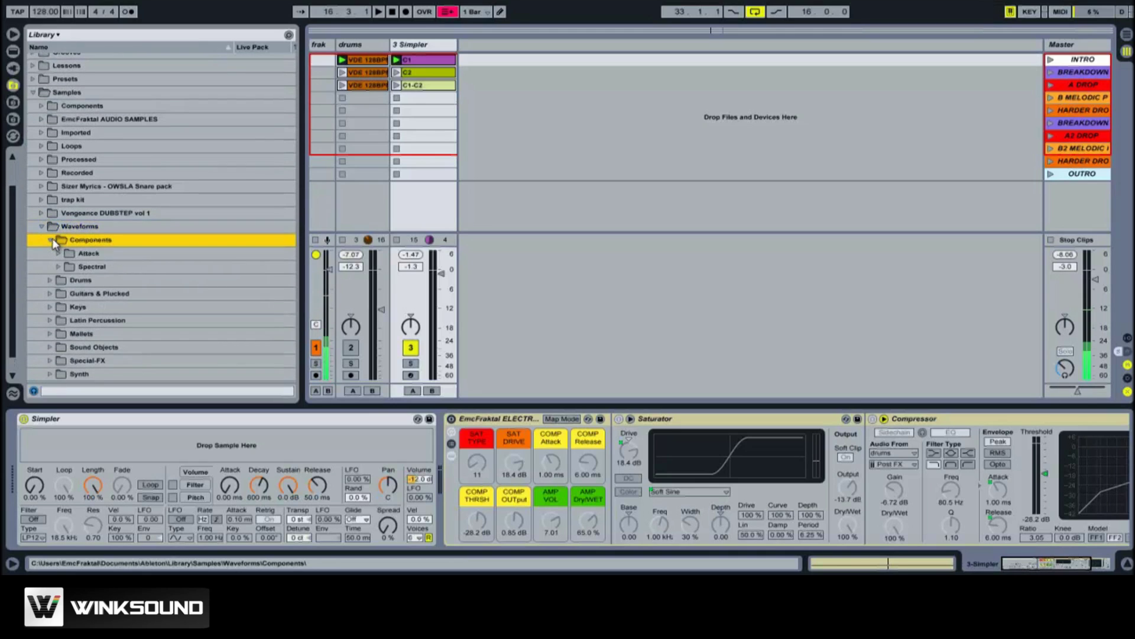
pyautogui.click(58, 269)
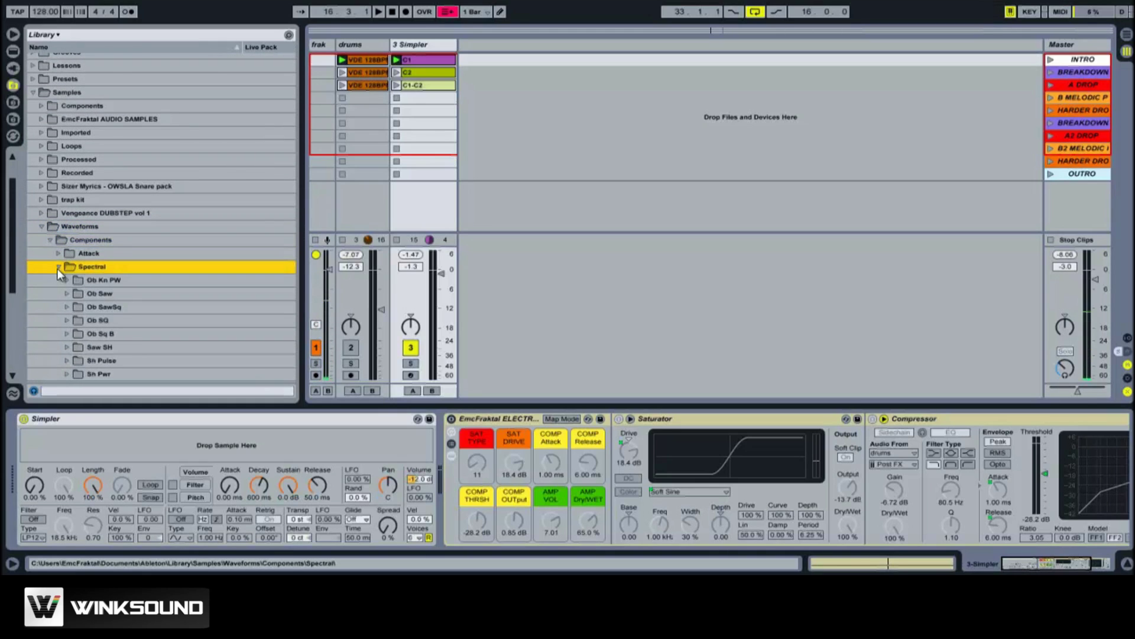
pyautogui.moveTo(12, 257); pyautogui.dragTo(12, 284)
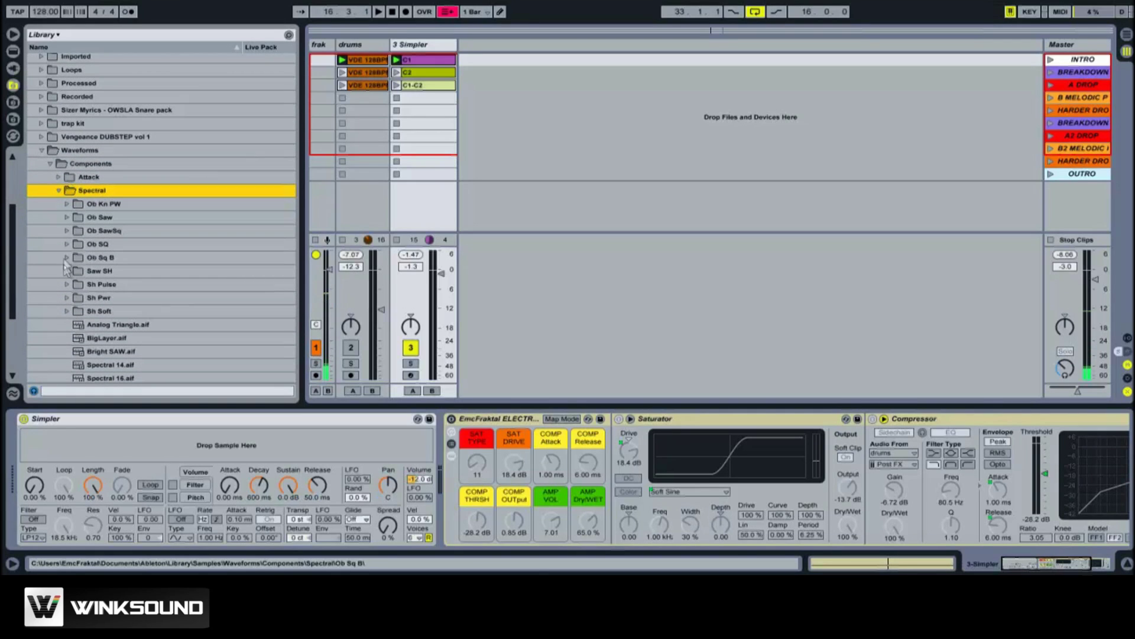
pyautogui.click(69, 271)
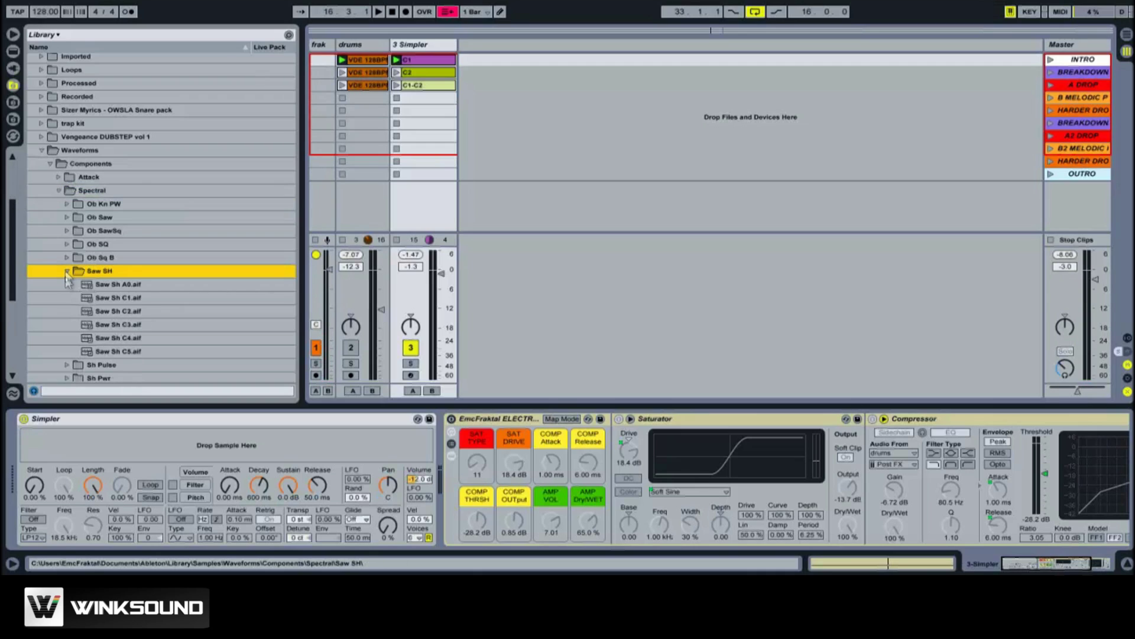
# Audition Saw Sh C1, C2 and C3, then load Saw Sh C3 into Simpler.
pyautogui.click(112, 297)
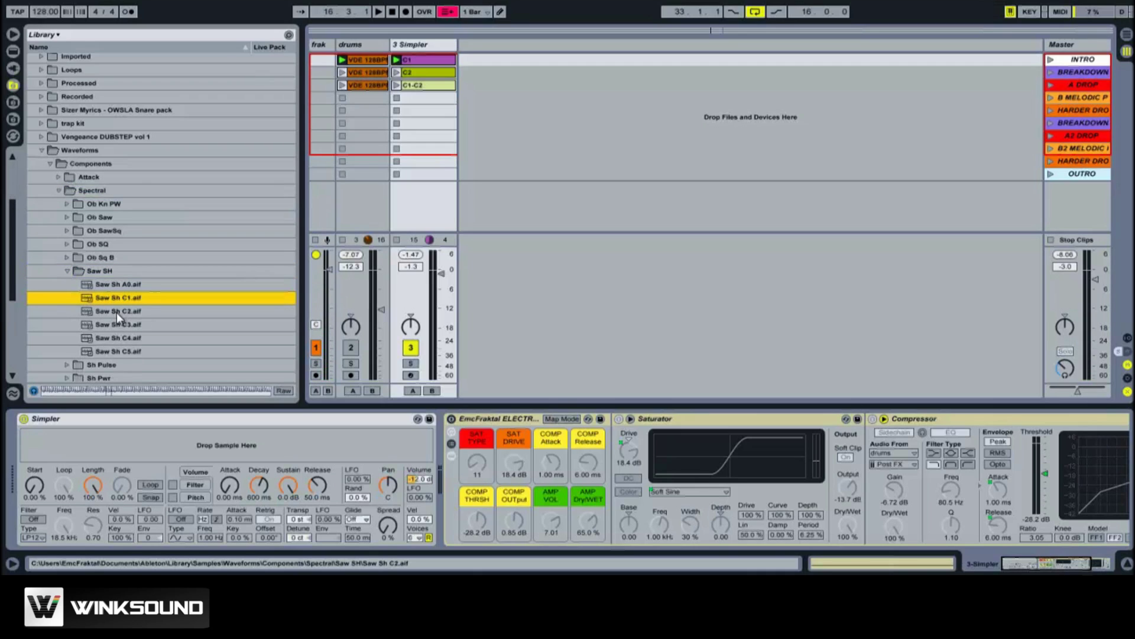
pyautogui.click(117, 312)
pyautogui.click(117, 324)
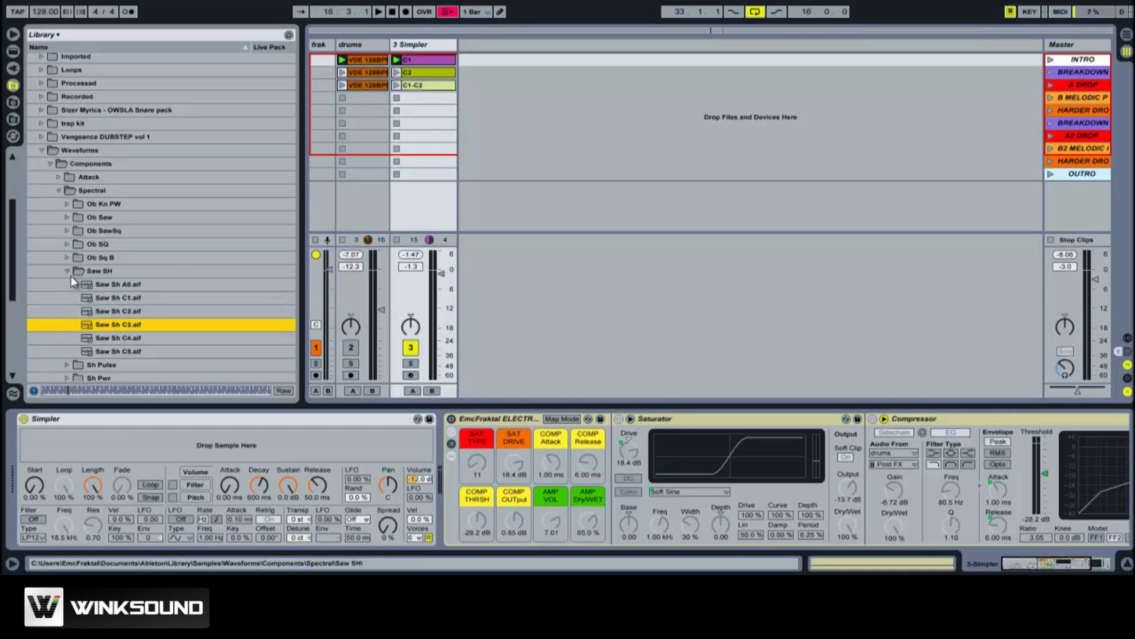
pyautogui.moveTo(101, 327); pyautogui.dragTo(226, 444)
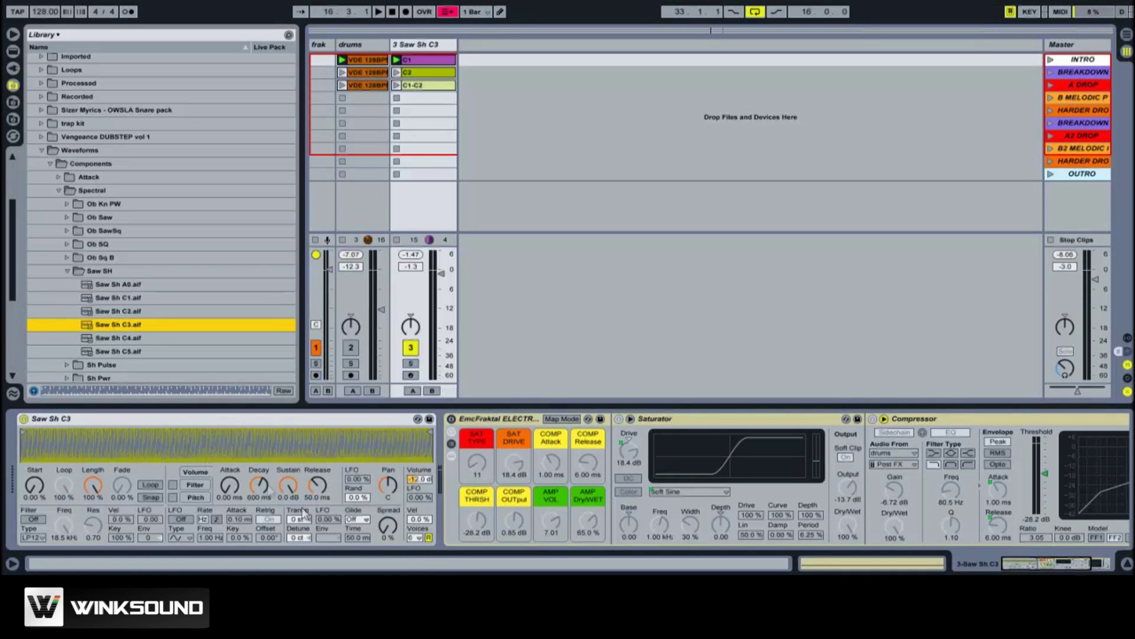
# Launch the C1-C2 clip and restart playback to audition the bass.
pyautogui.click(395, 543)
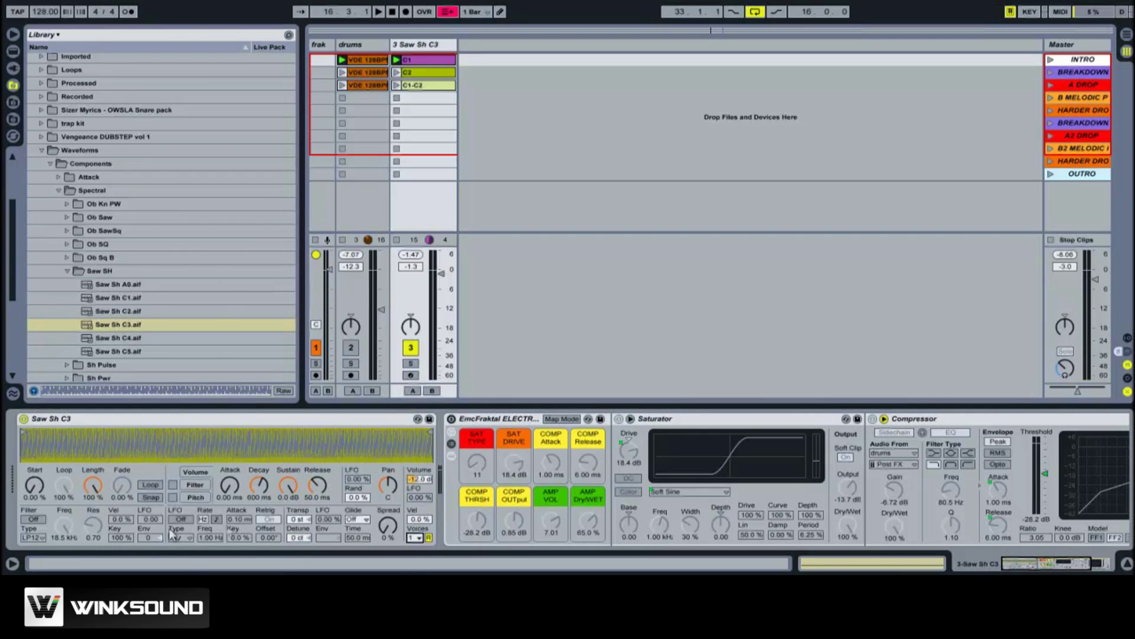
pyautogui.click(396, 85)
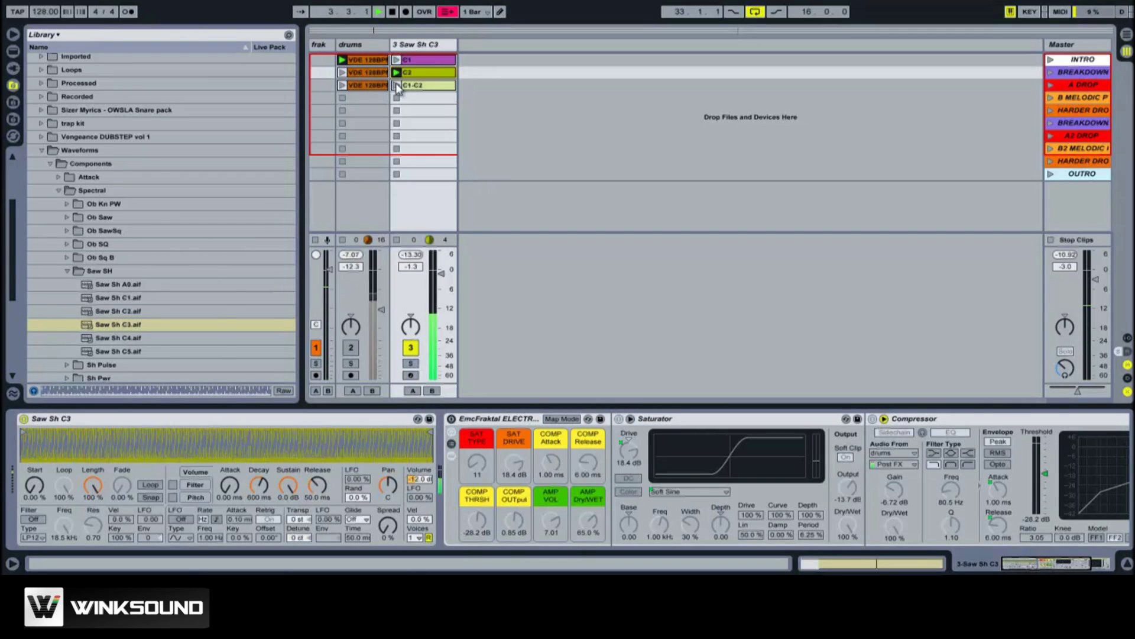
pyautogui.press('space')
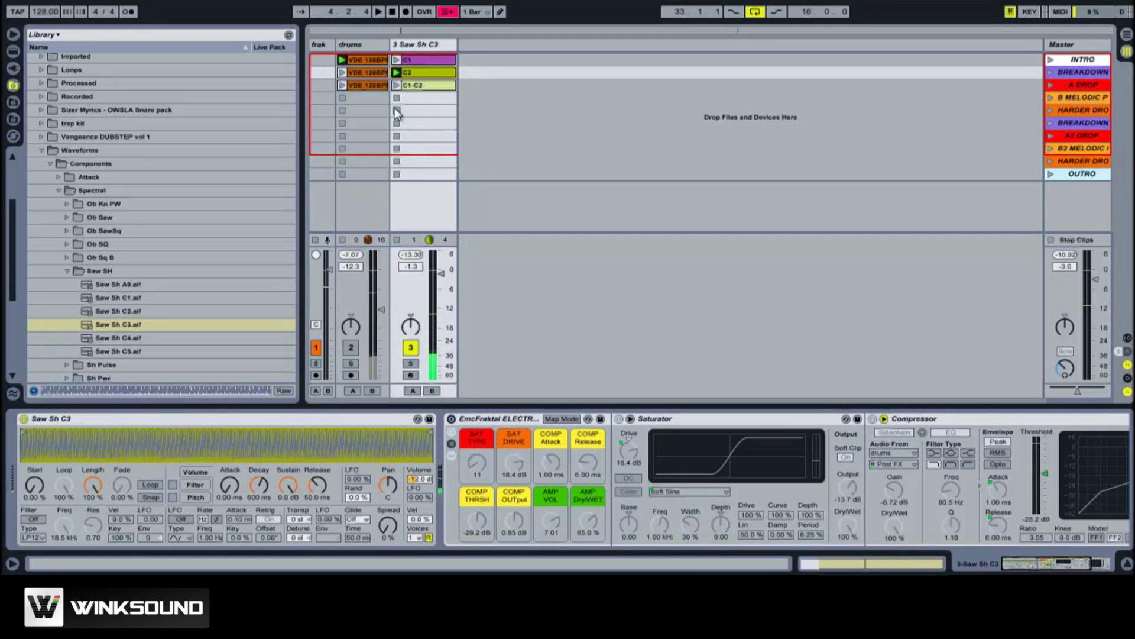
pyautogui.press('space')
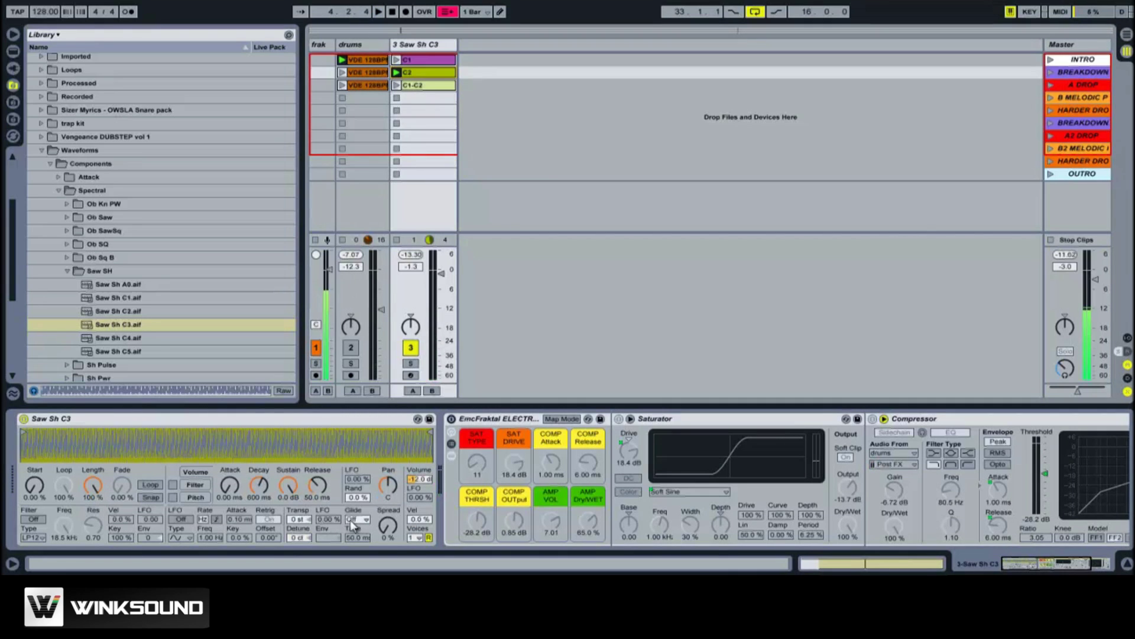
# Set Simpler's glide mode to Glide with a glide time of about 3 s.
pyautogui.click(353, 521)
pyautogui.click(356, 551)
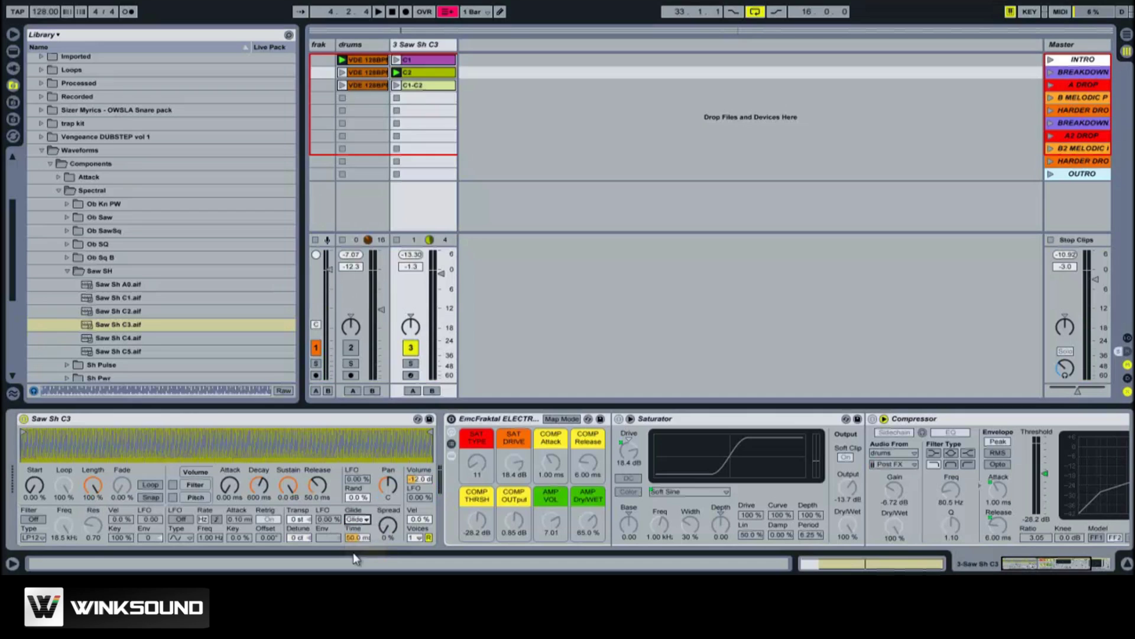
pyautogui.press('space')
pyautogui.write('3.11 s')
pyautogui.press('Return')
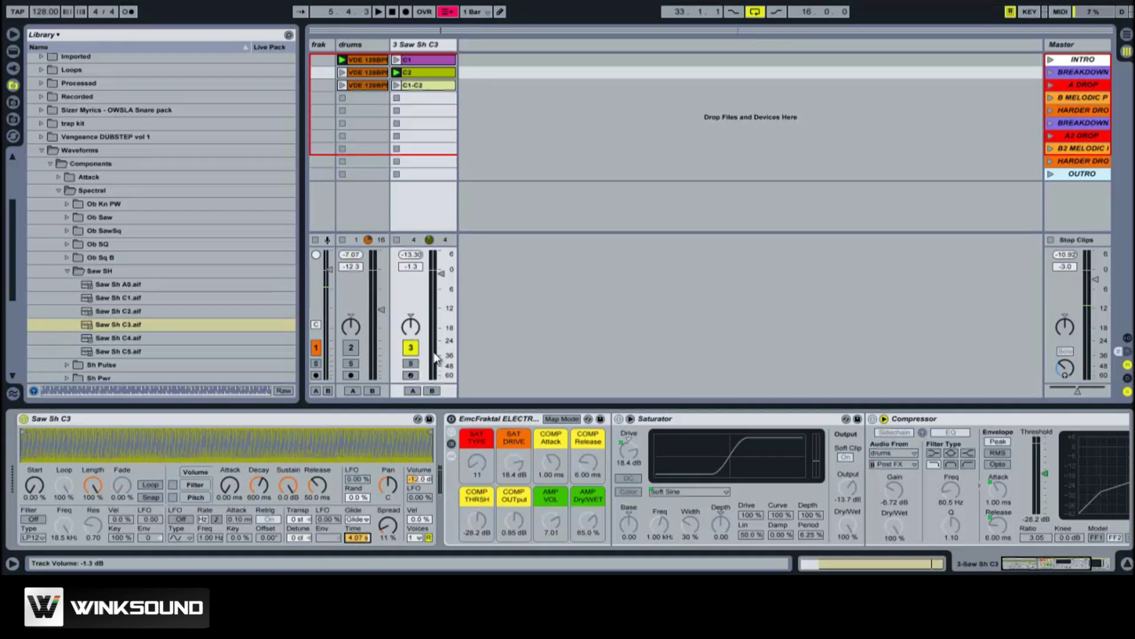
pyautogui.click(432, 47)
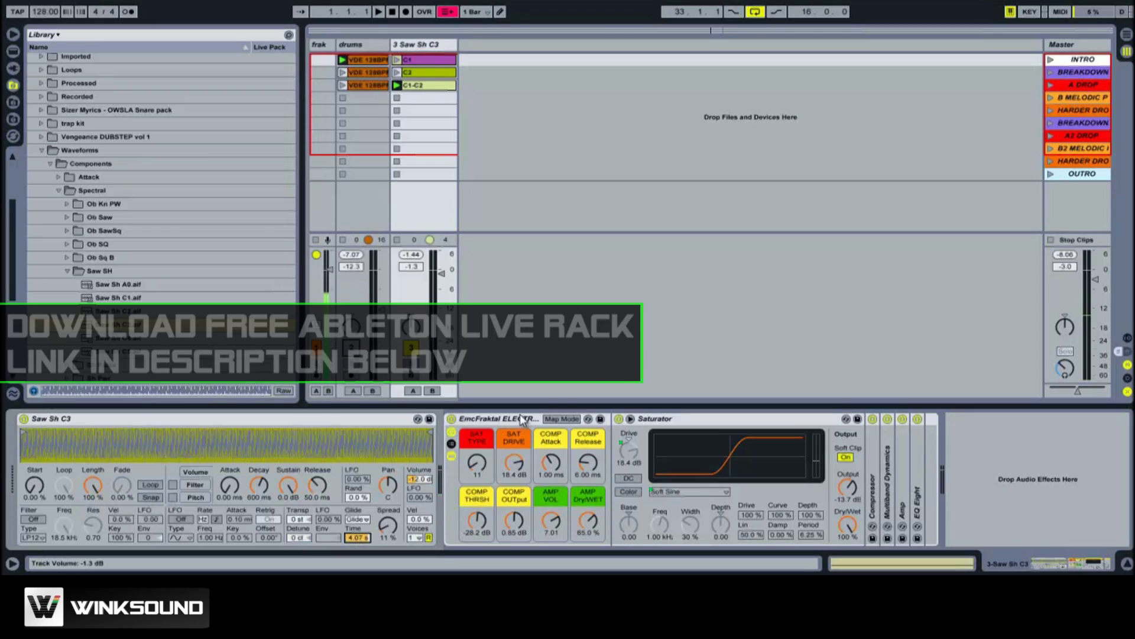
pyautogui.click(514, 418)
pyautogui.click(451, 418)
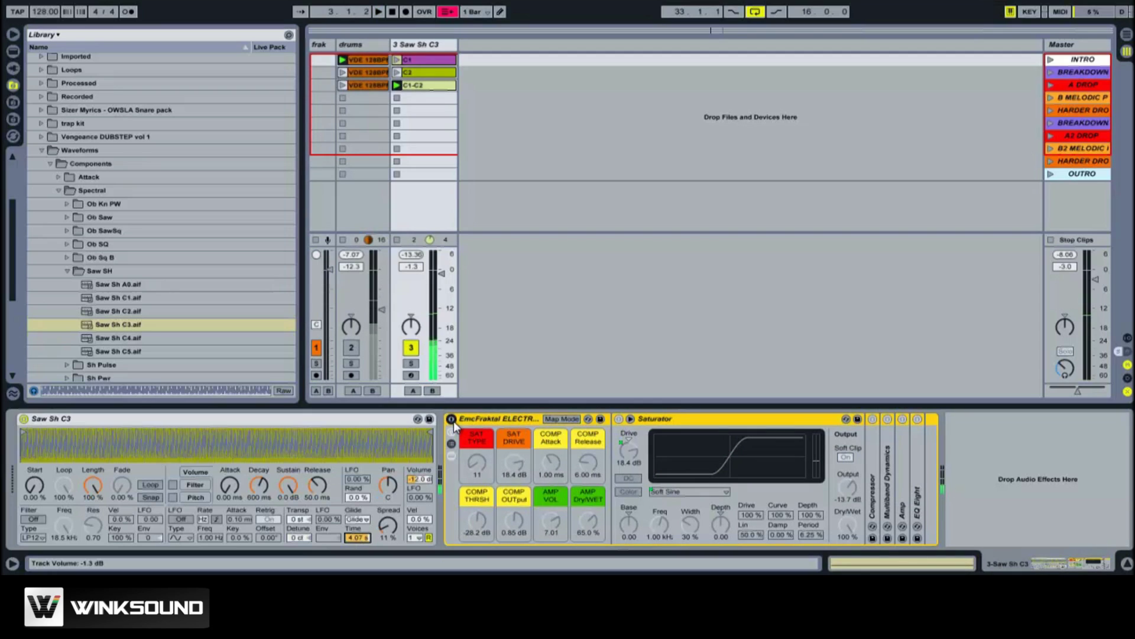
pyautogui.click(453, 421)
pyautogui.press('space')
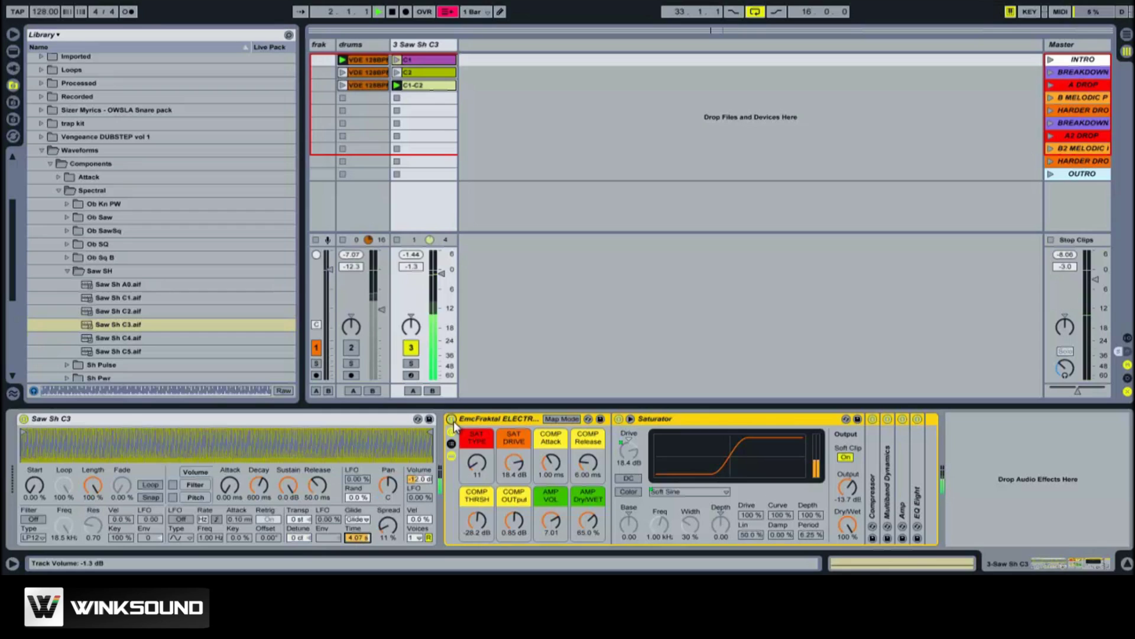
pyautogui.click(495, 425)
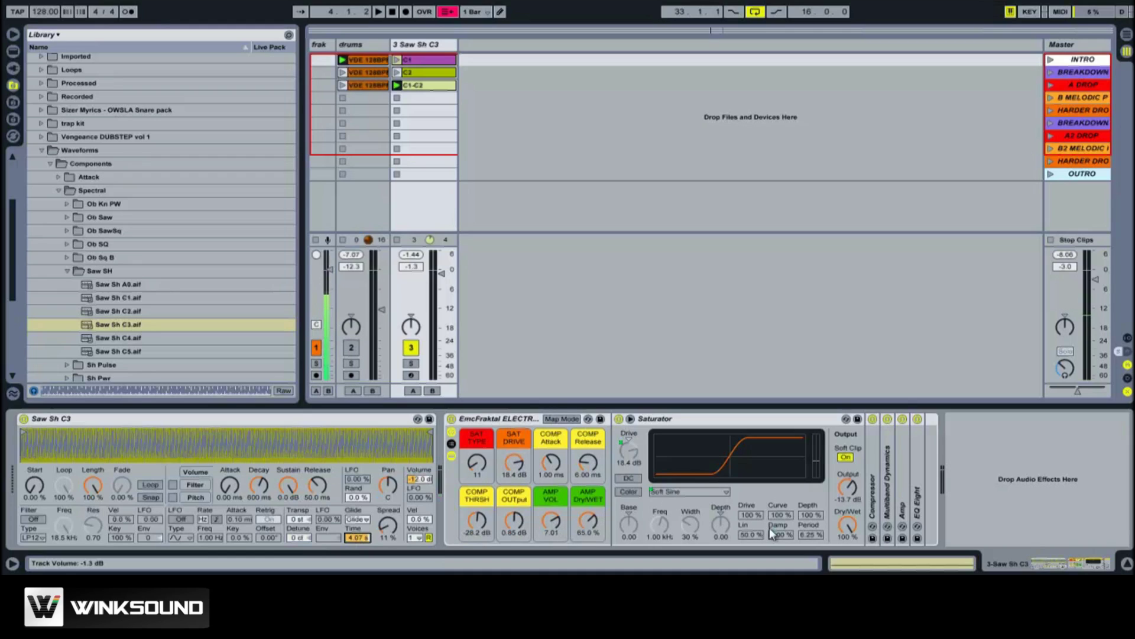
# Sidechain the Compressor from the drums track, then toggle drums off and on to hear ducking.
pyautogui.doubleClick(890, 474)
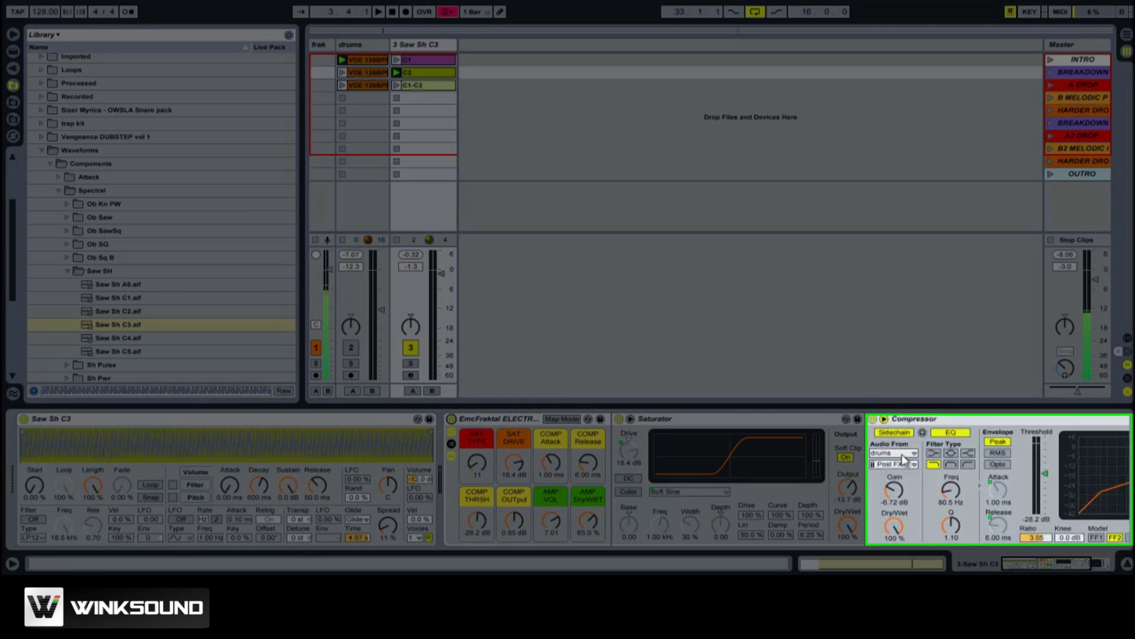
pyautogui.click(894, 453)
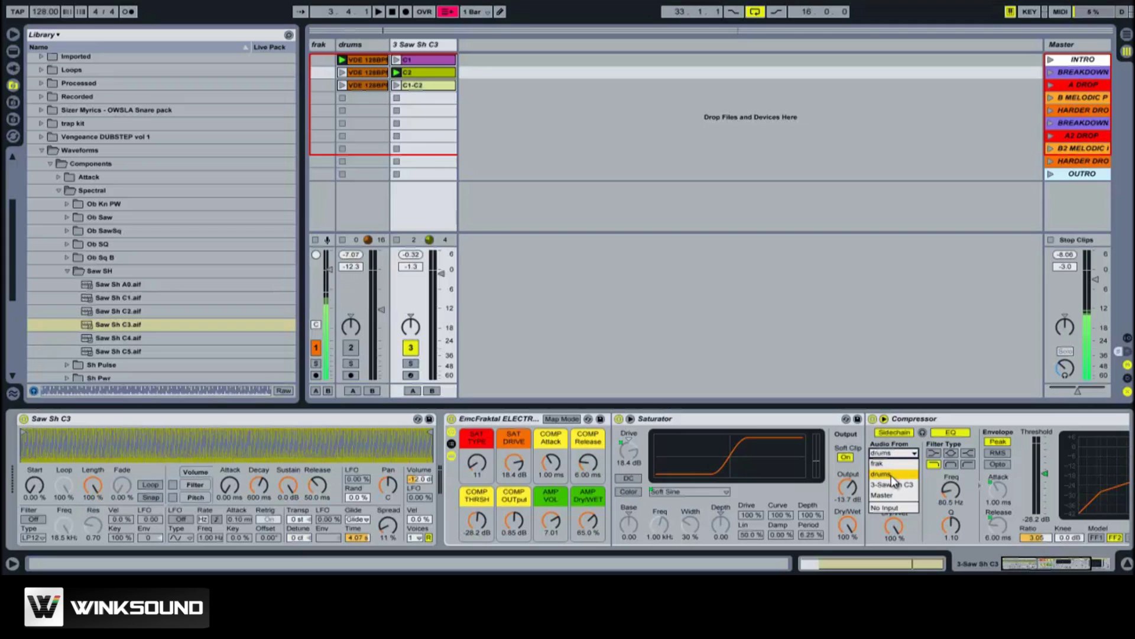
pyautogui.click(891, 481)
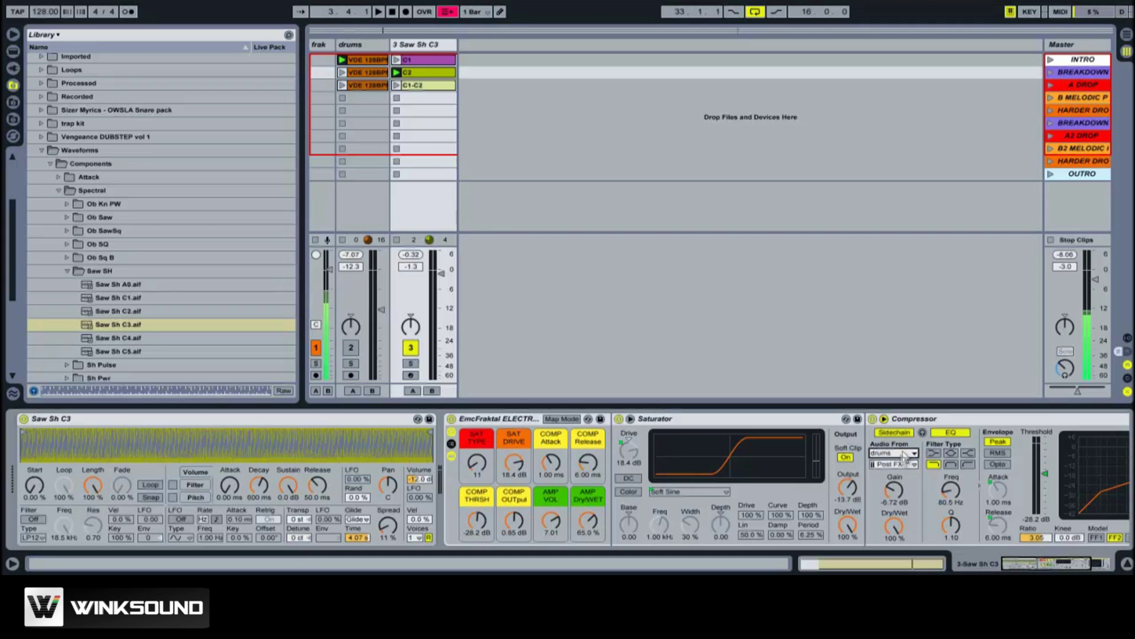
pyautogui.click(351, 349)
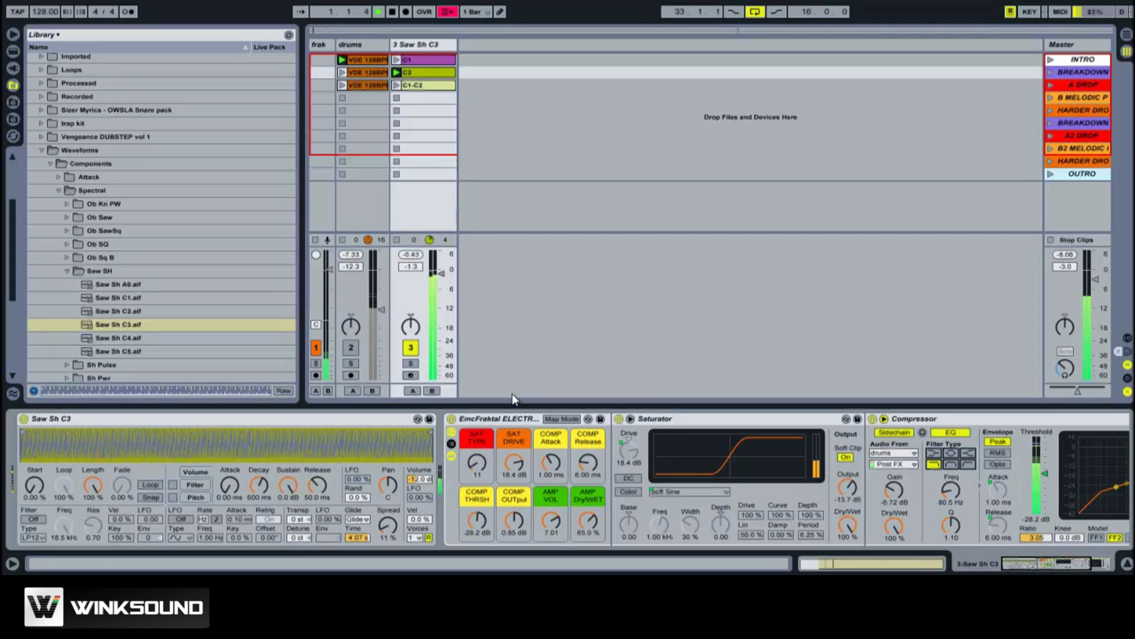
pyautogui.click(351, 349)
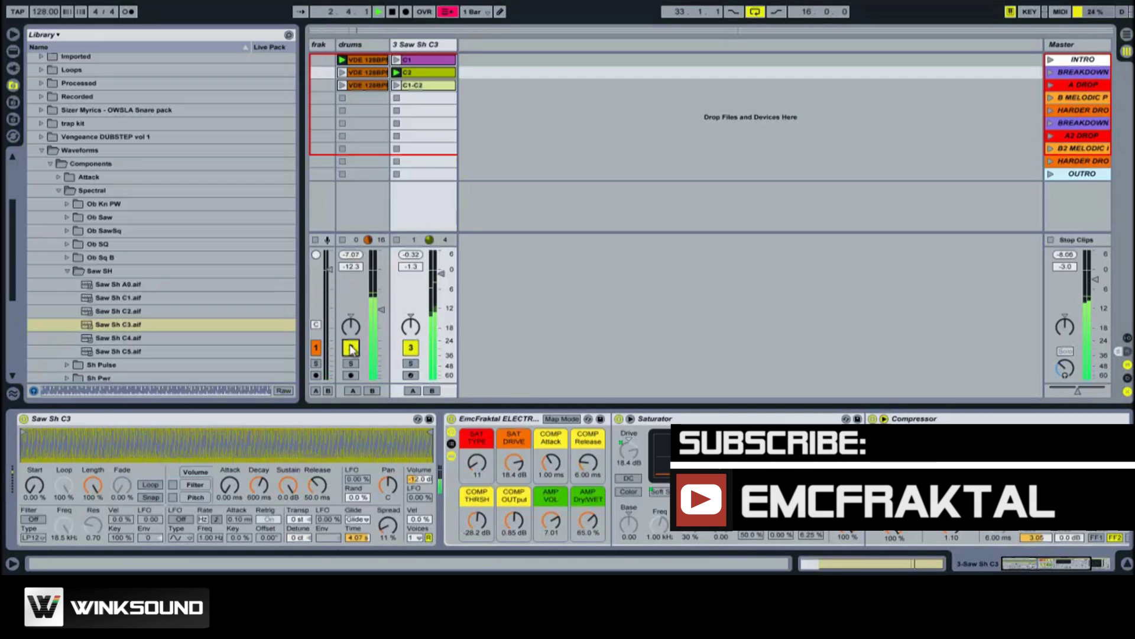